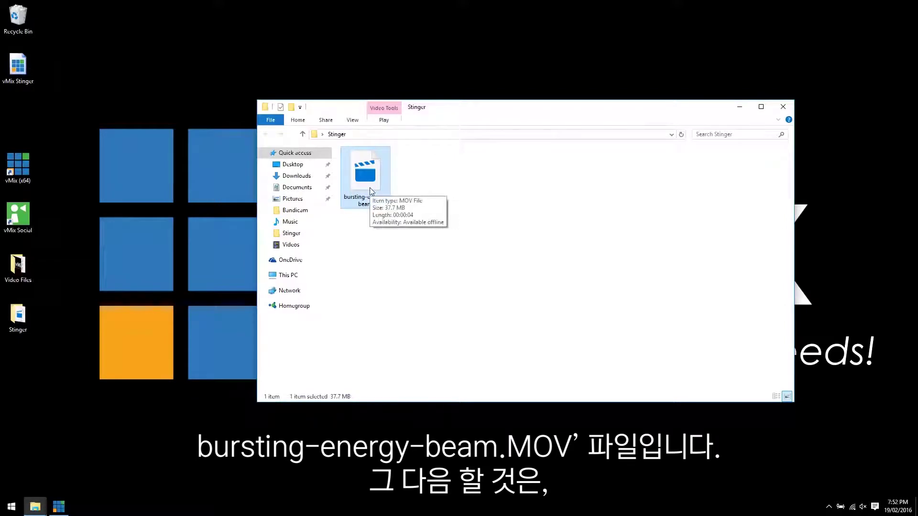
Bring up the Start menu to search for vMix Video Tools
click(10, 512)
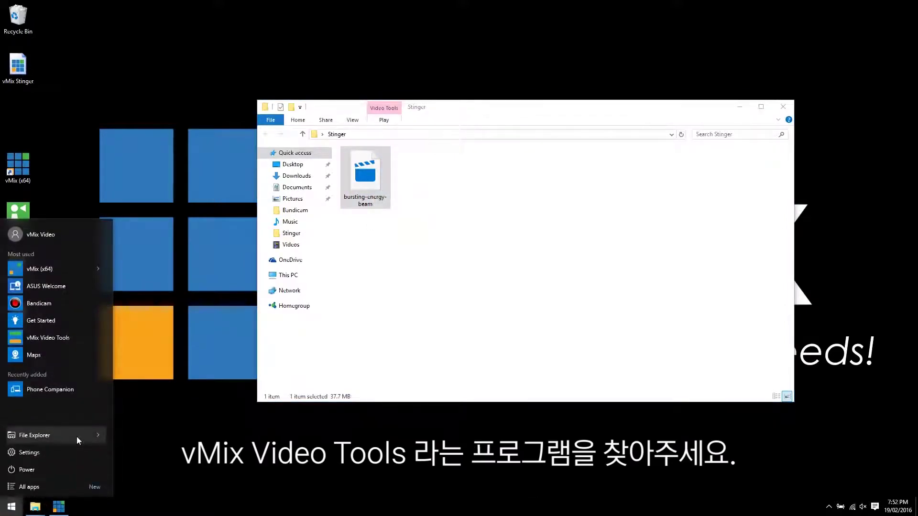
Use vMix Video Tools' Create Image Sequence task to convert bursting-energy-beam.mov into PNG frames 00001–00074
text(vmix)
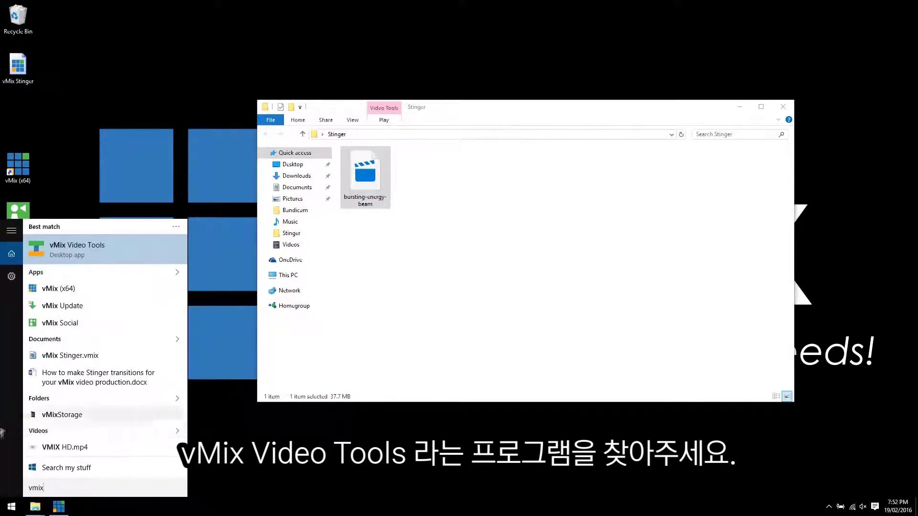
click(110, 245)
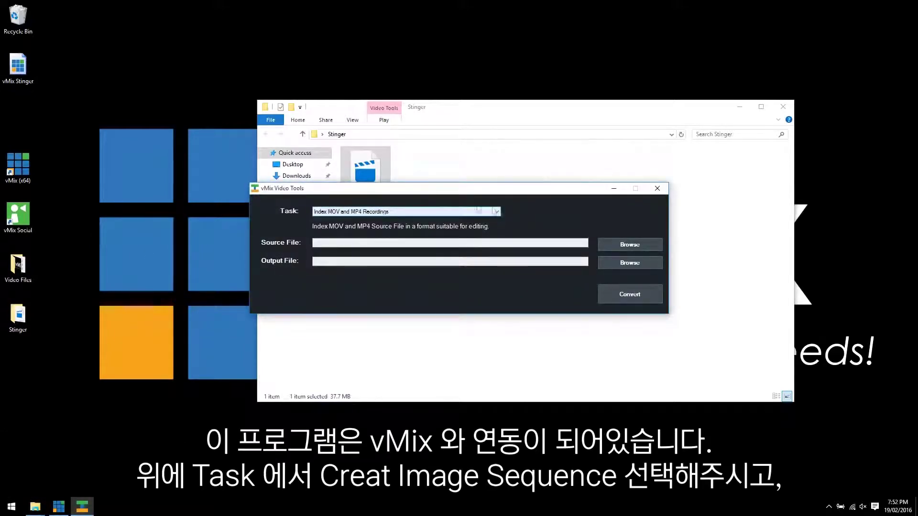
click(380, 213)
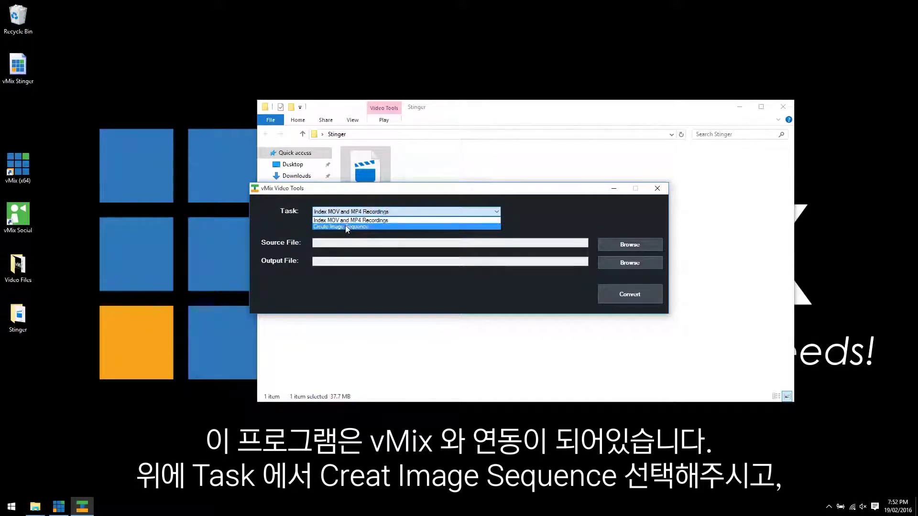
click(348, 227)
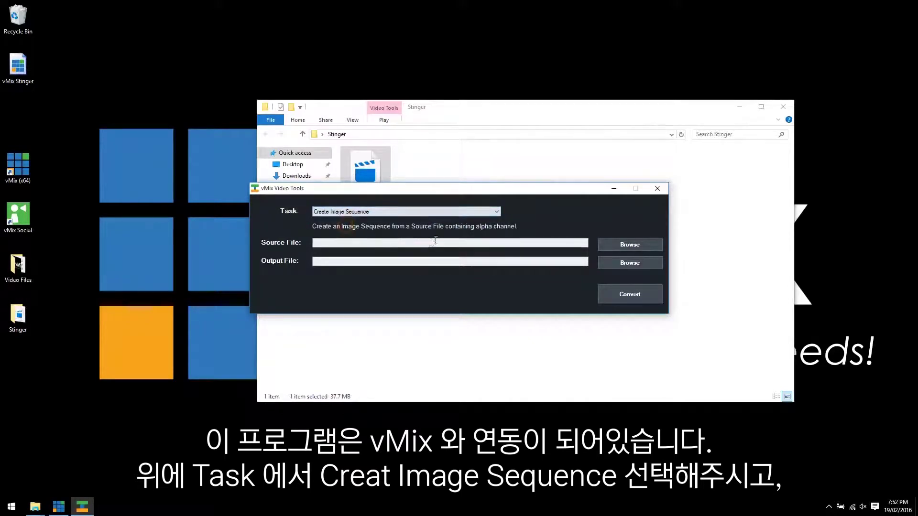
click(621, 245)
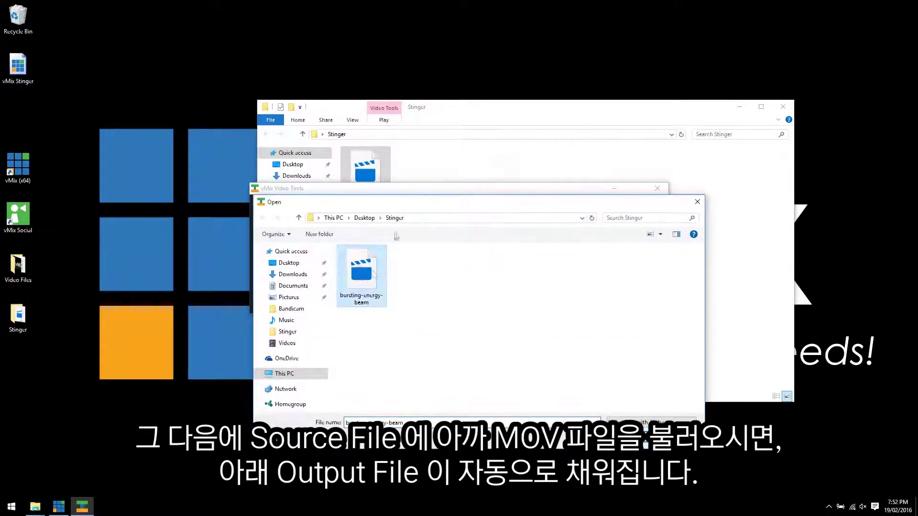
click(626, 439)
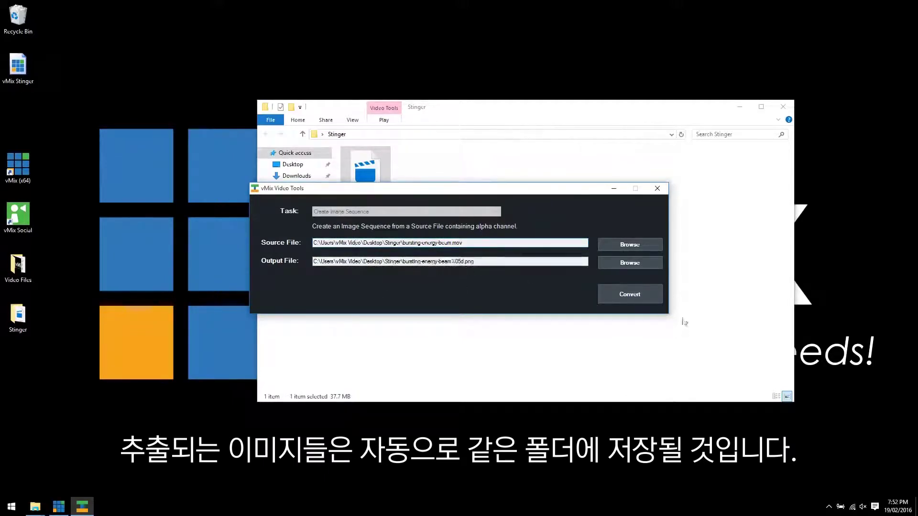
click(628, 295)
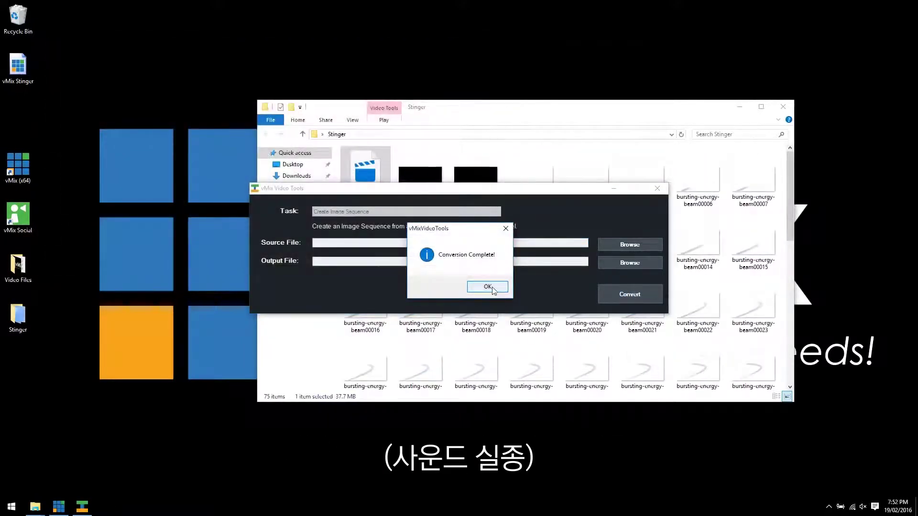
click(492, 287)
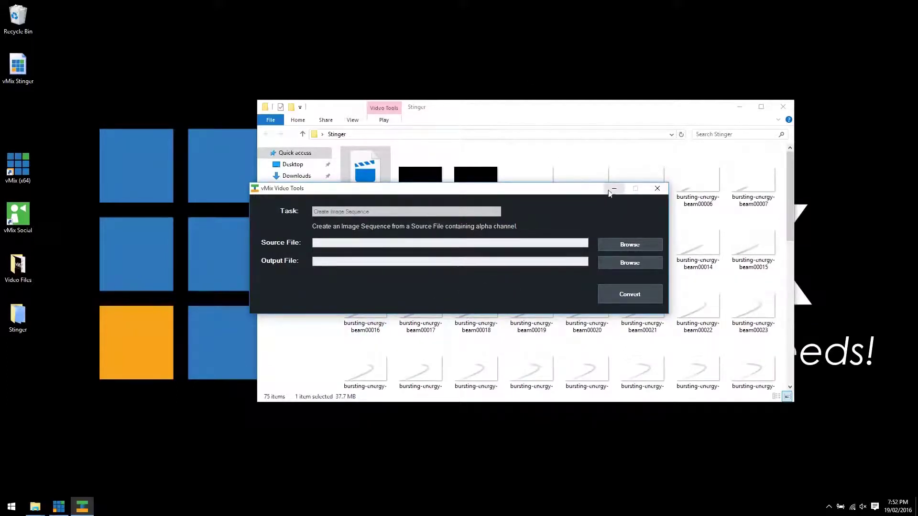
click(658, 189)
Maximize the Stinger folder to review the PNG frames, then switch to vMix
click(761, 107)
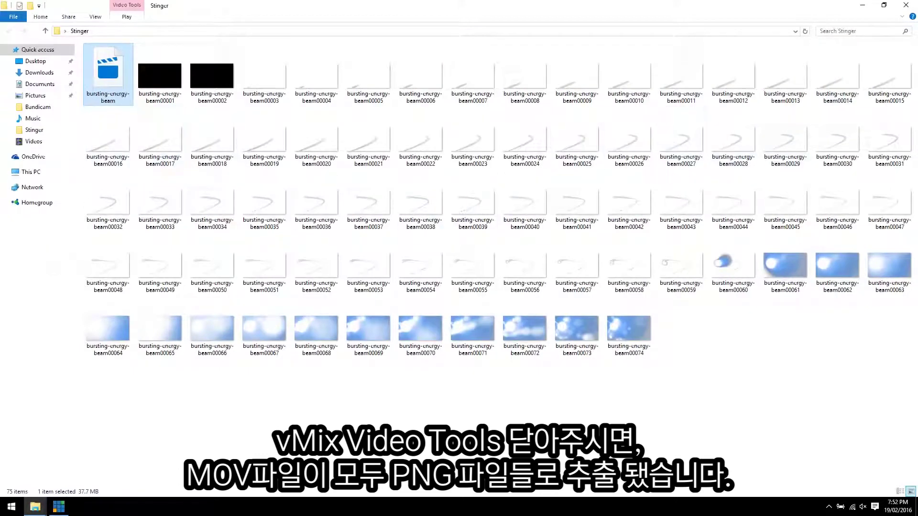
click(58, 508)
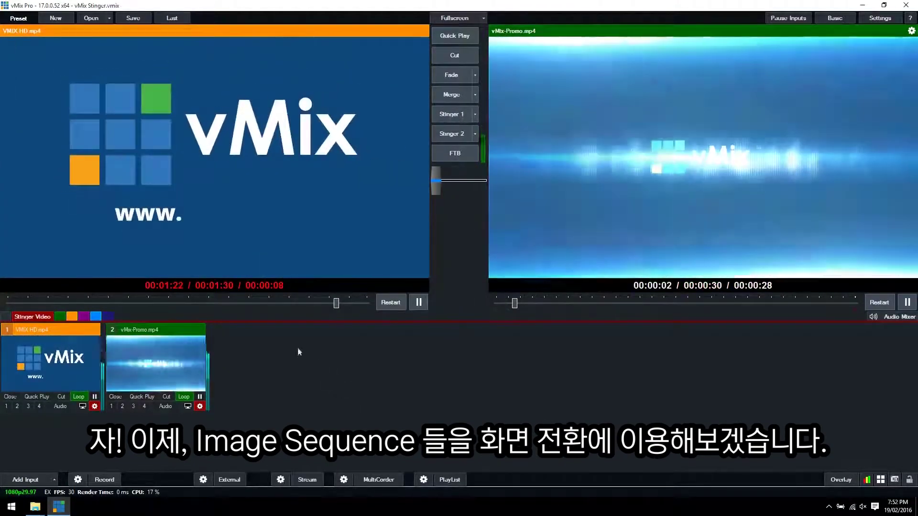
Add bursting-energy-beam00001.png as an Image Sequence / Stinger input
click(27, 480)
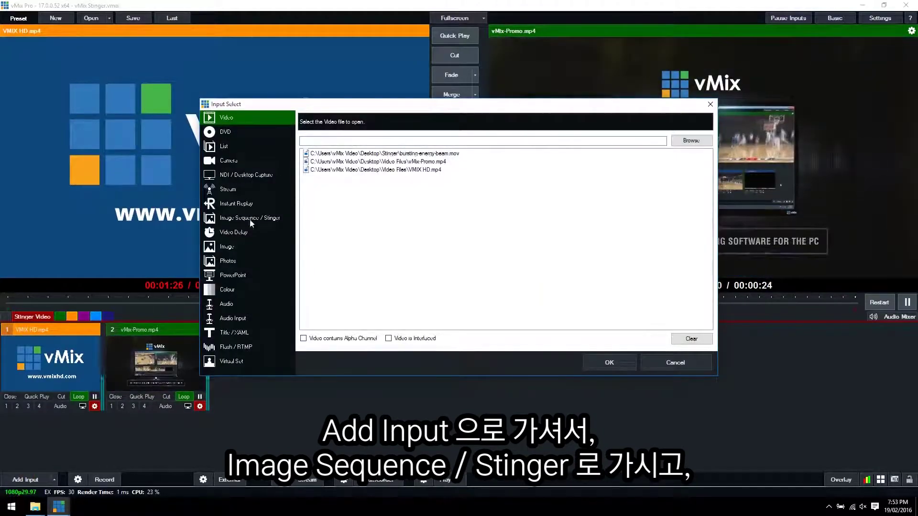
click(249, 219)
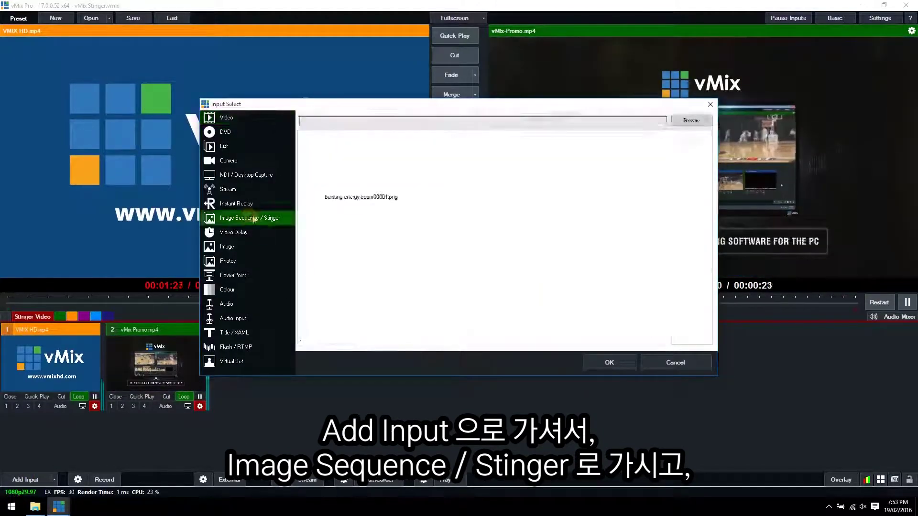
click(691, 120)
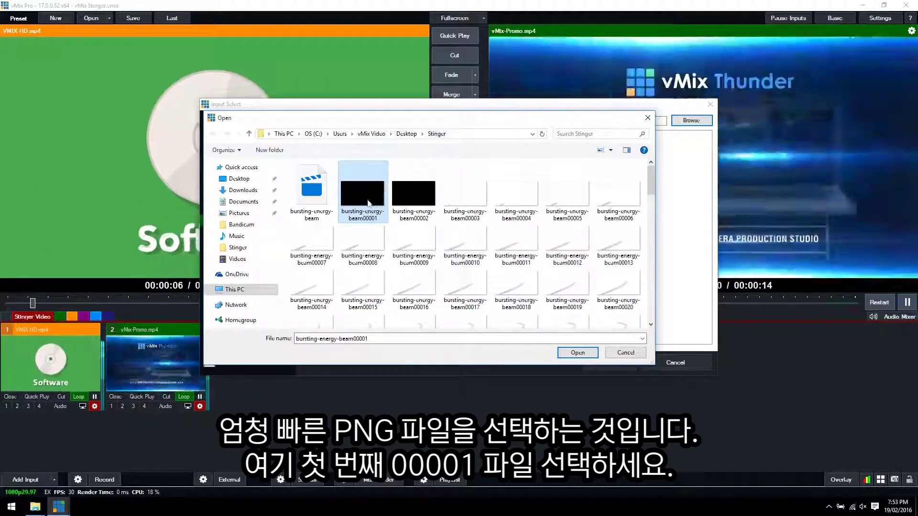
click(578, 353)
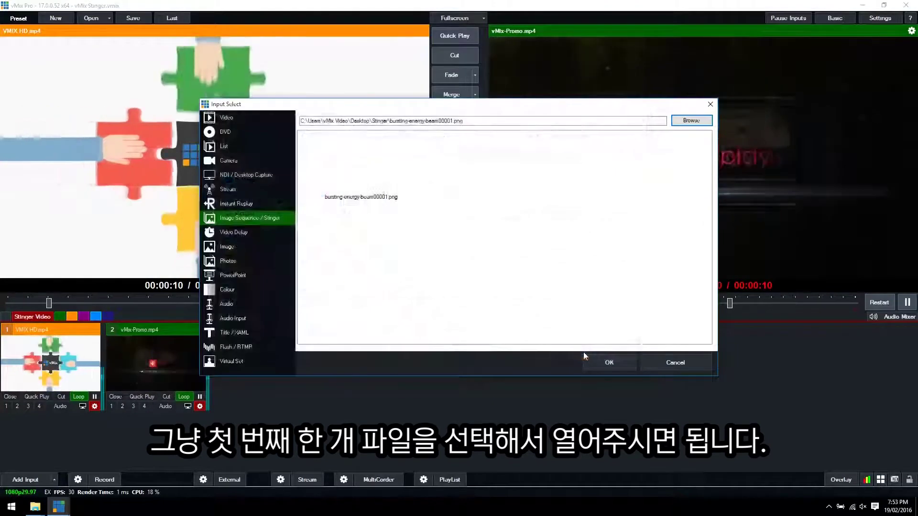
click(607, 366)
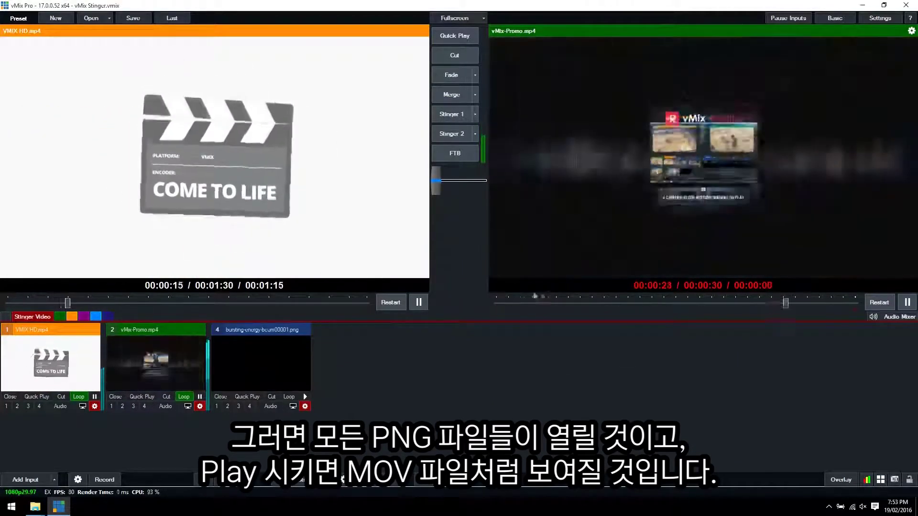
Load the new input 4 into Preview and play the sequence
click(261, 364)
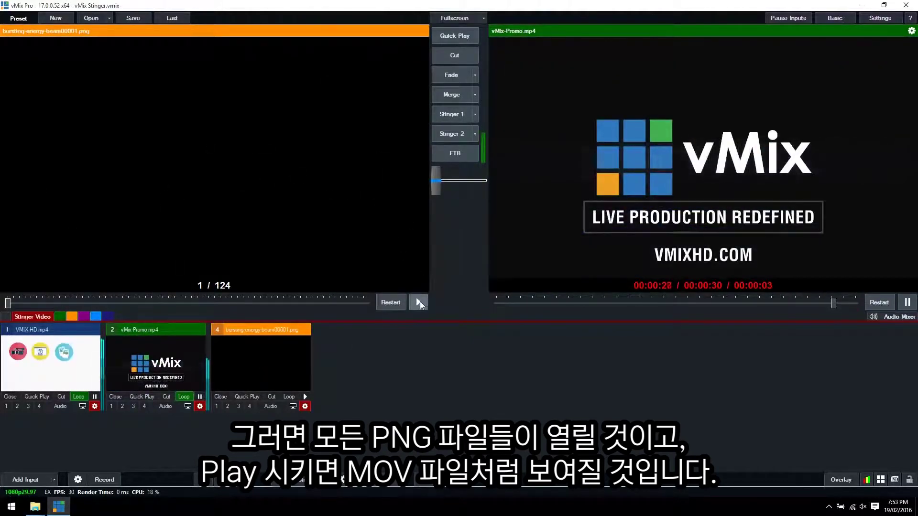
click(419, 302)
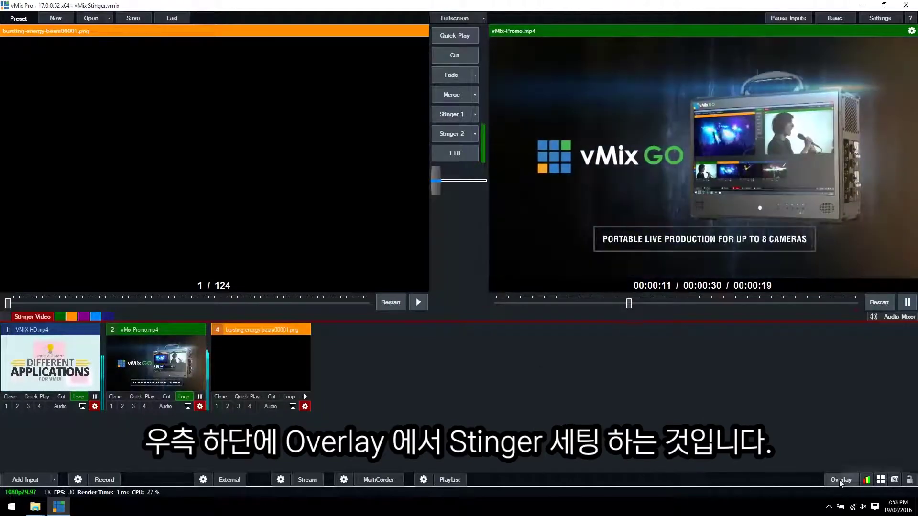
click(841, 479)
Choose Stinger 1 in Overlay Settings and select its 123-frame Duration value
click(334, 112)
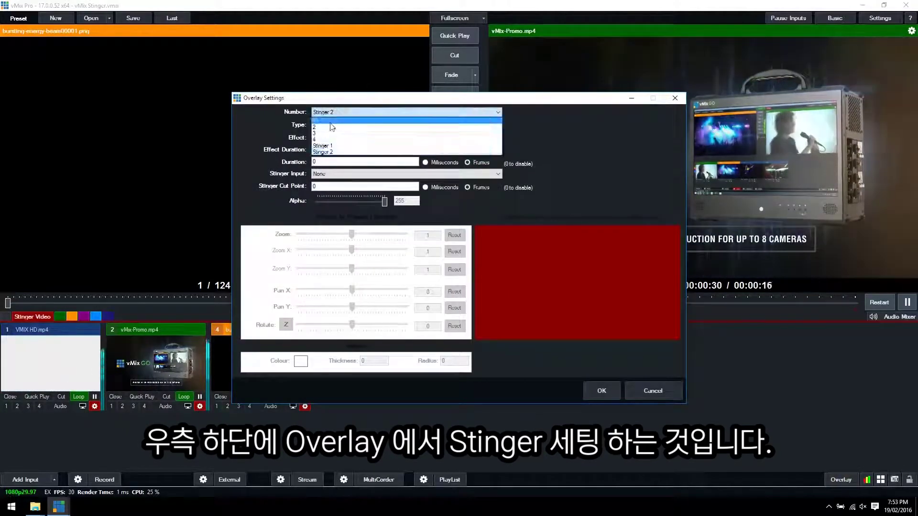
click(332, 146)
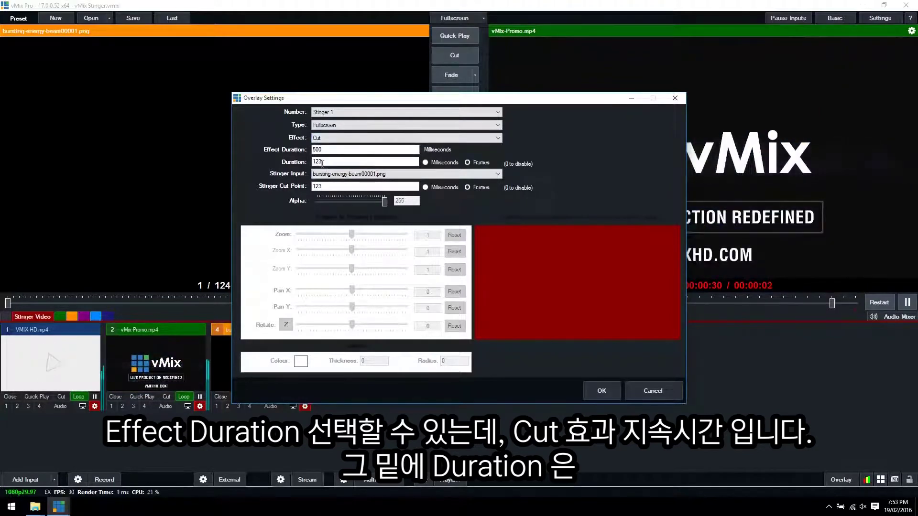
double_click(328, 162)
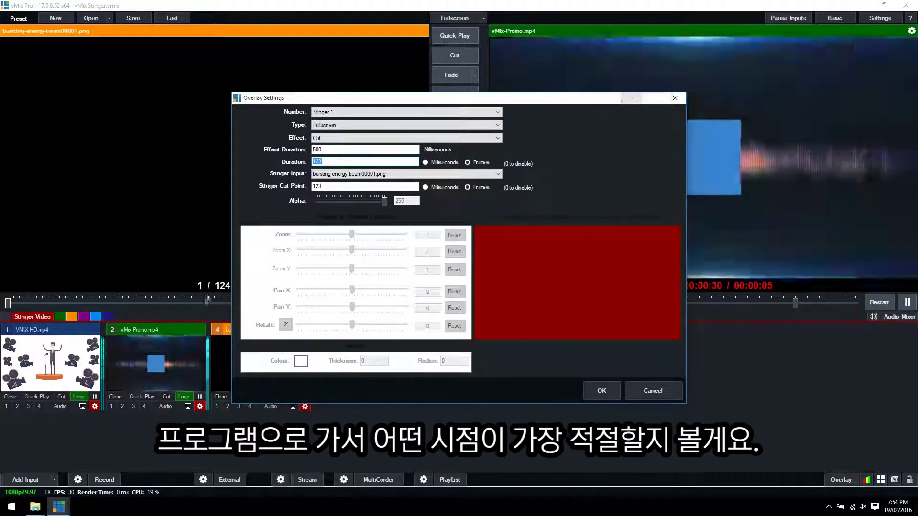
Scrub the sequence to frame 32, then set Stinger 1's Cut Point to 65 and confirm
click(632, 100)
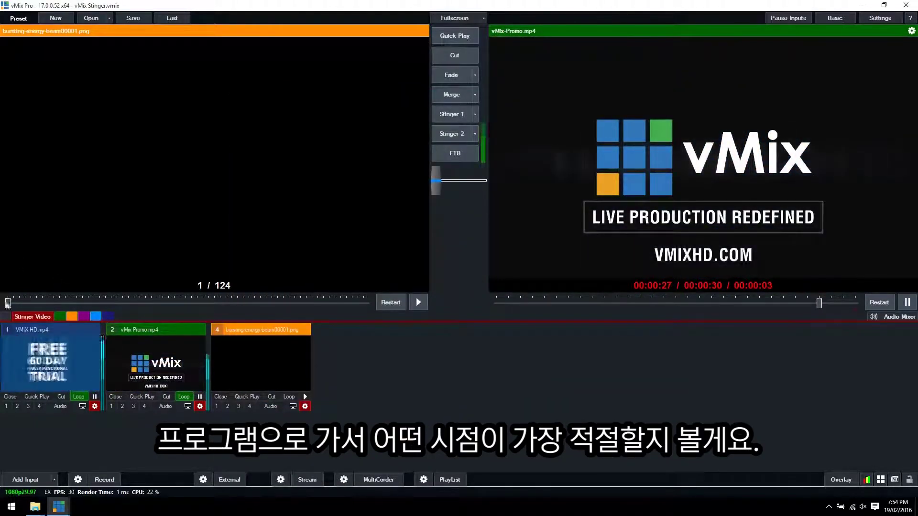
drag(7, 306, 194, 318)
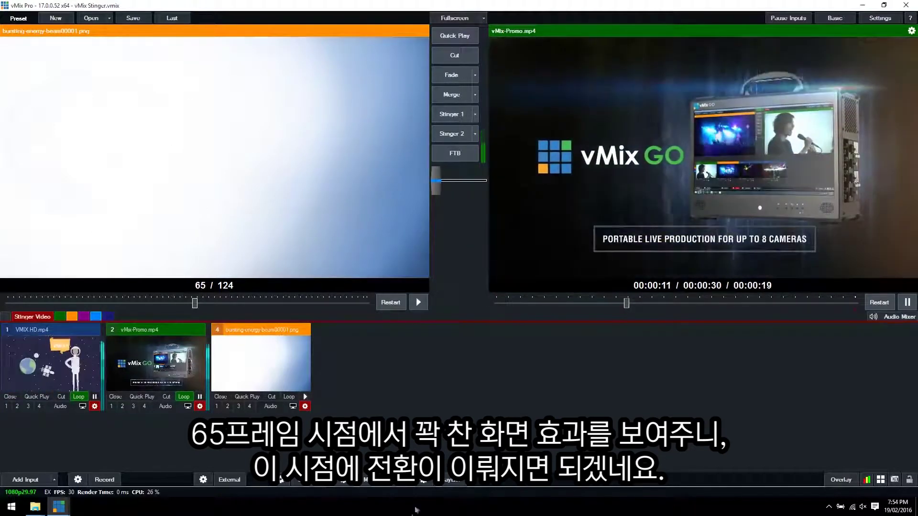
click(58, 509)
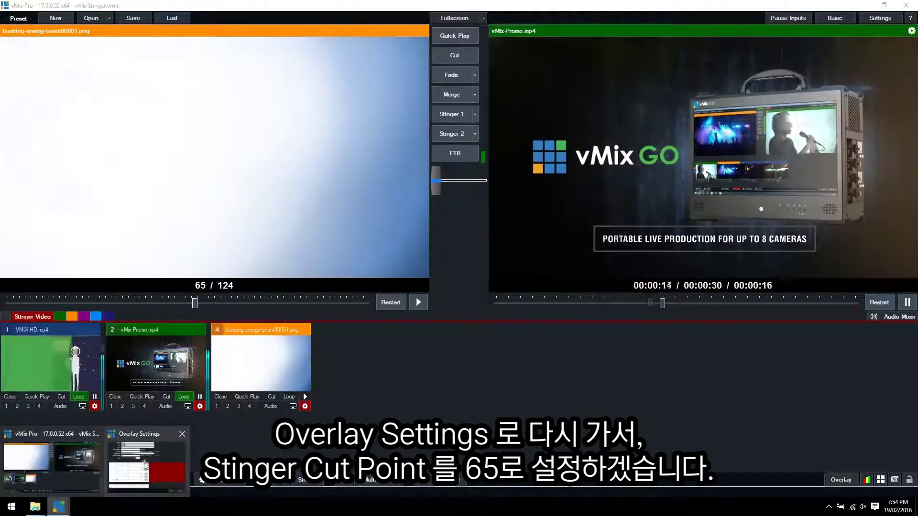
click(145, 465)
text(65)
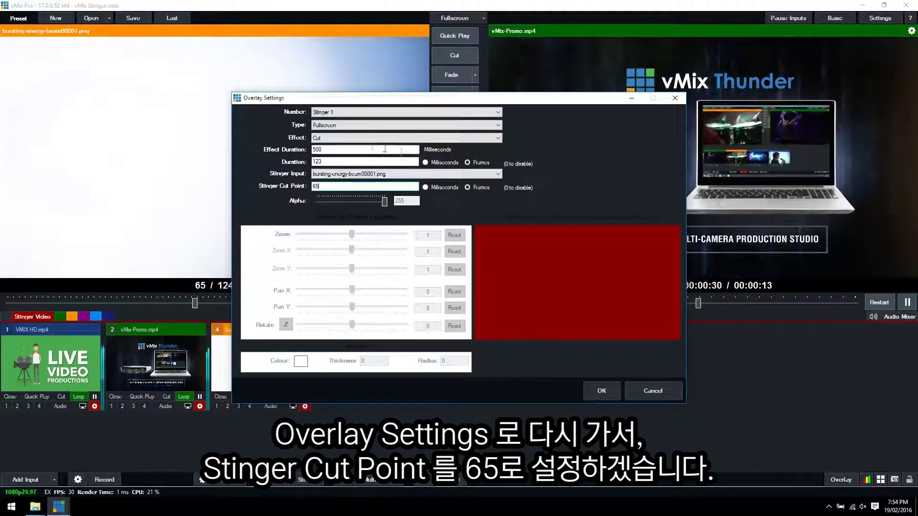
click(602, 391)
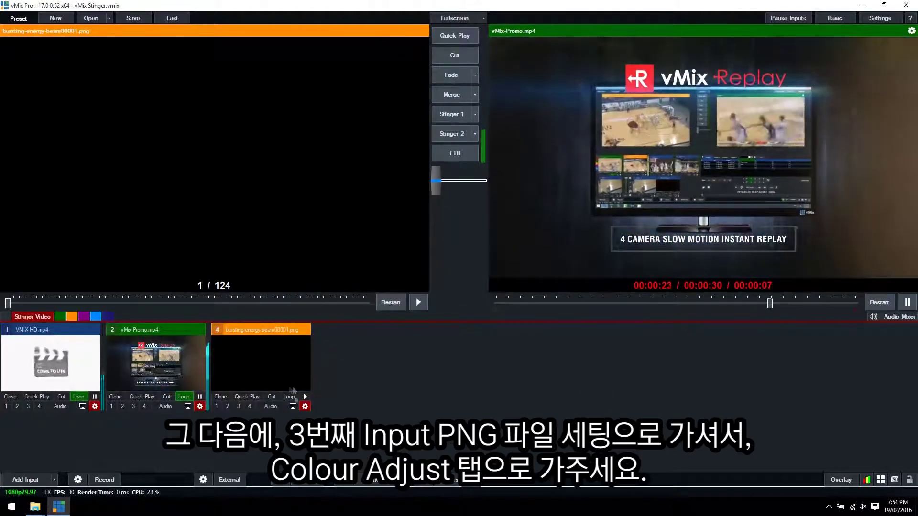
Tick Premultiplied Alpha under Colour Adjust for the bursting-energy-beam PNG input 4
click(305, 406)
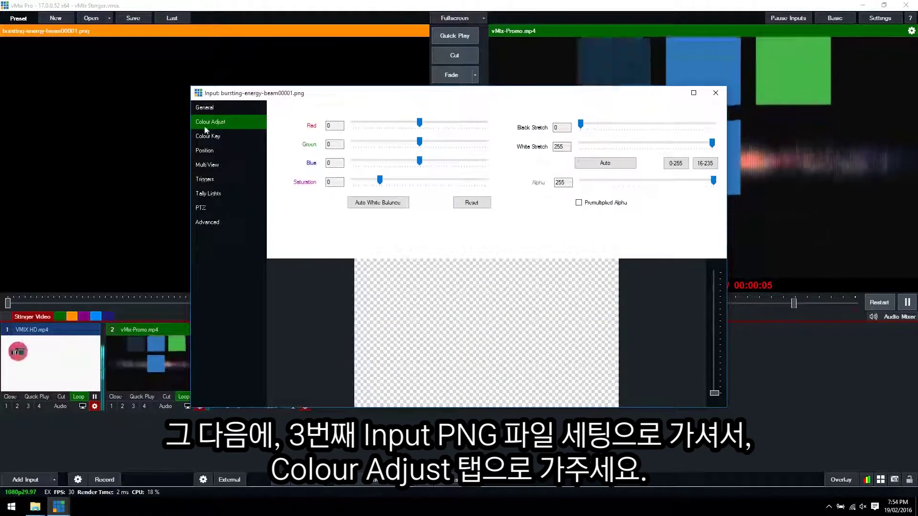
click(217, 122)
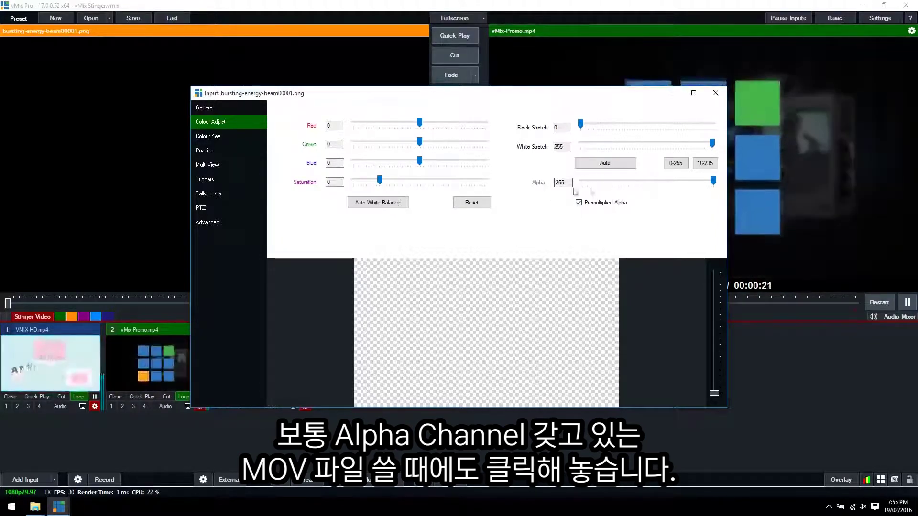
click(716, 94)
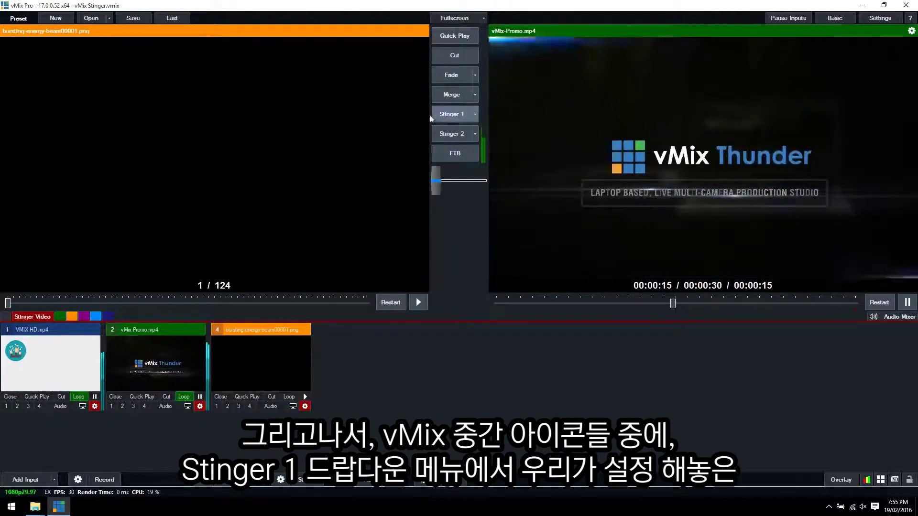
Assign Stinger 1 as the transition effect, cue VMIX HD.mp4, and run the transition twice
click(476, 114)
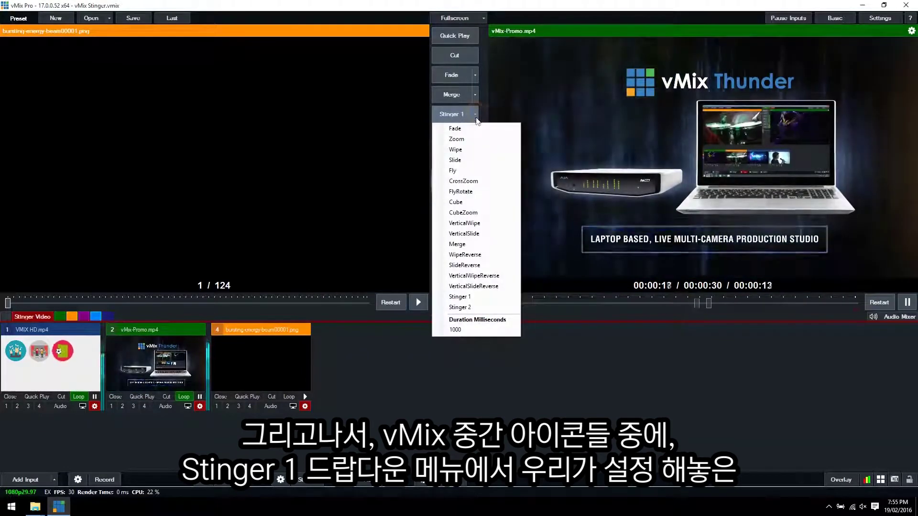
click(460, 296)
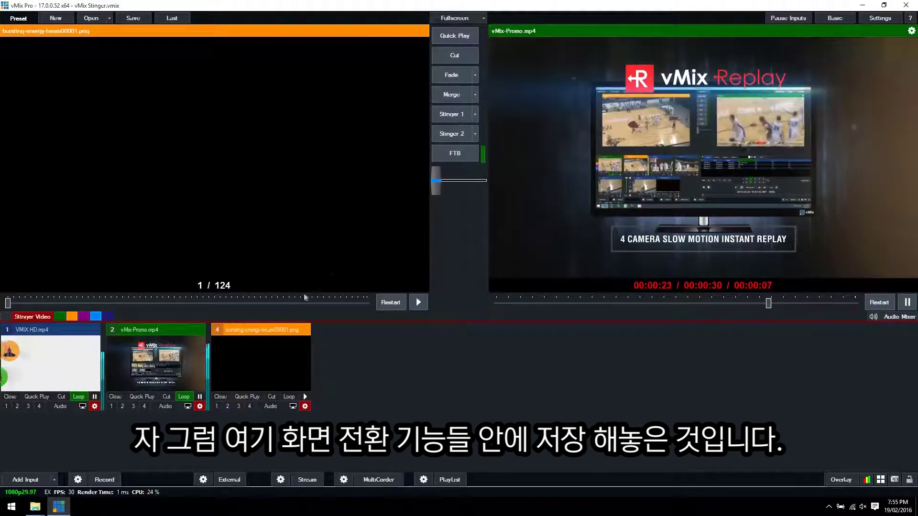
click(74, 358)
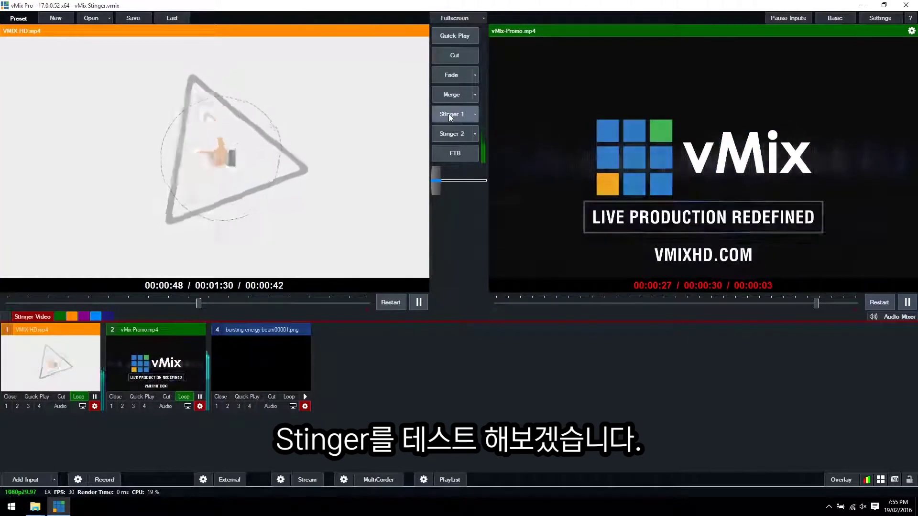
click(449, 114)
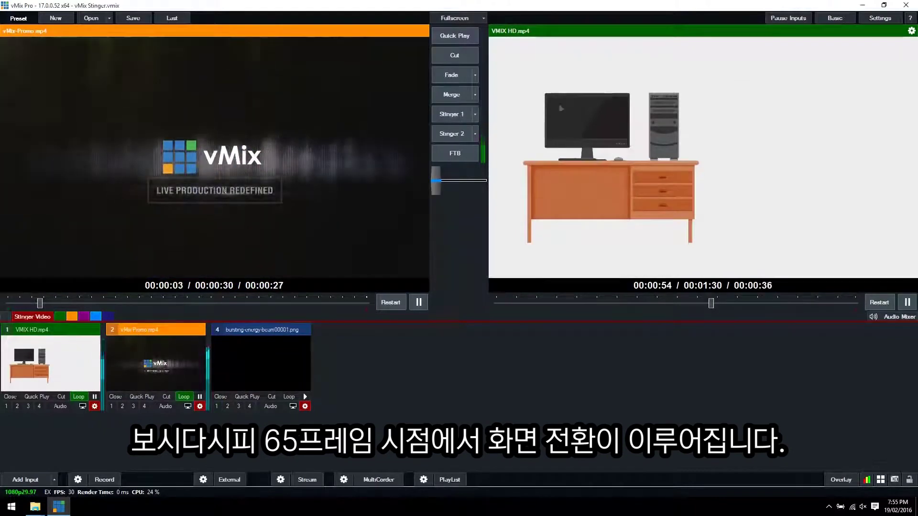
click(451, 114)
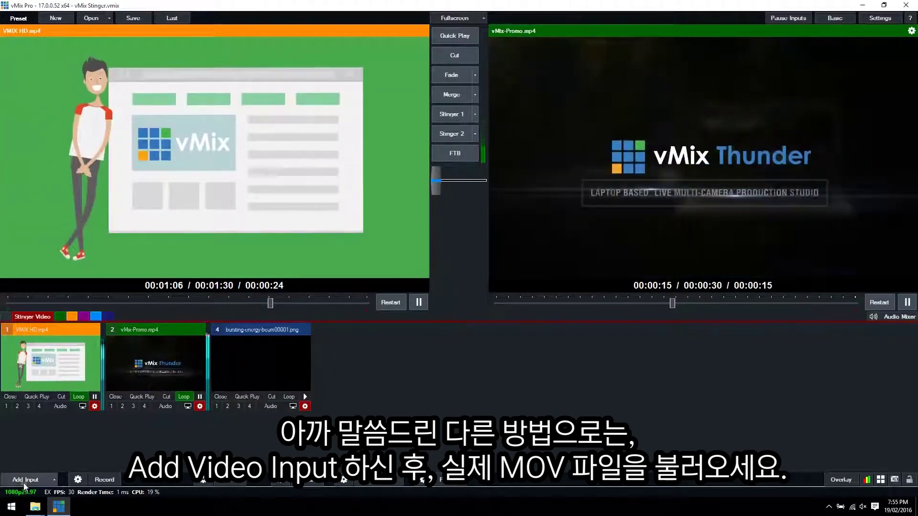
Add bursting-energy-beam.mov as input 5 and enable its Premultiplied Alpha
click(24, 484)
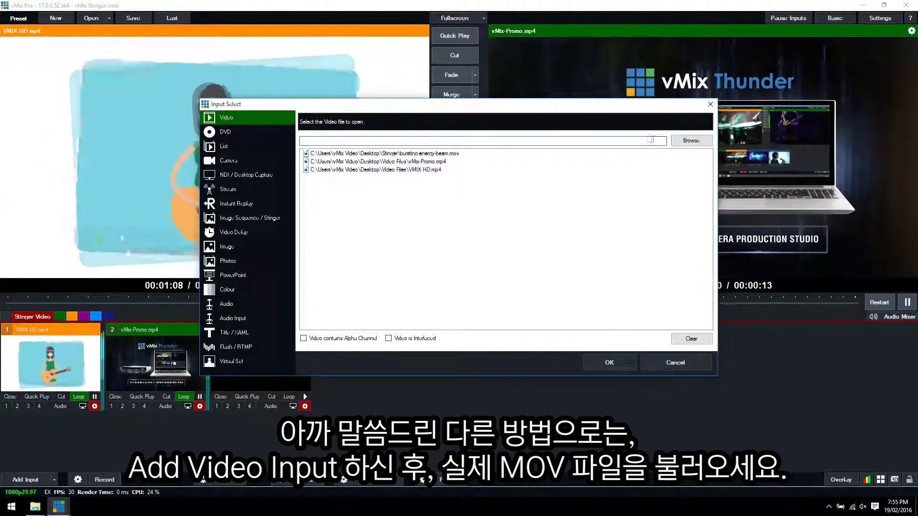
click(689, 140)
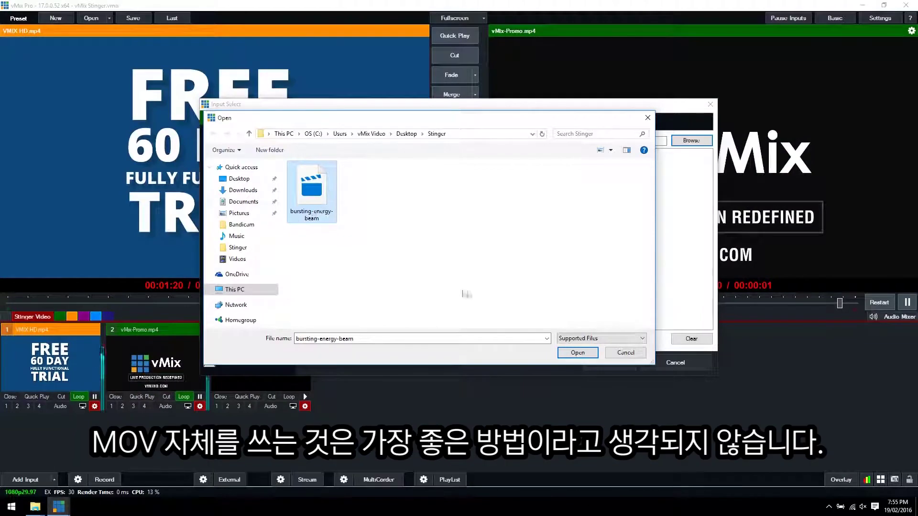
click(577, 353)
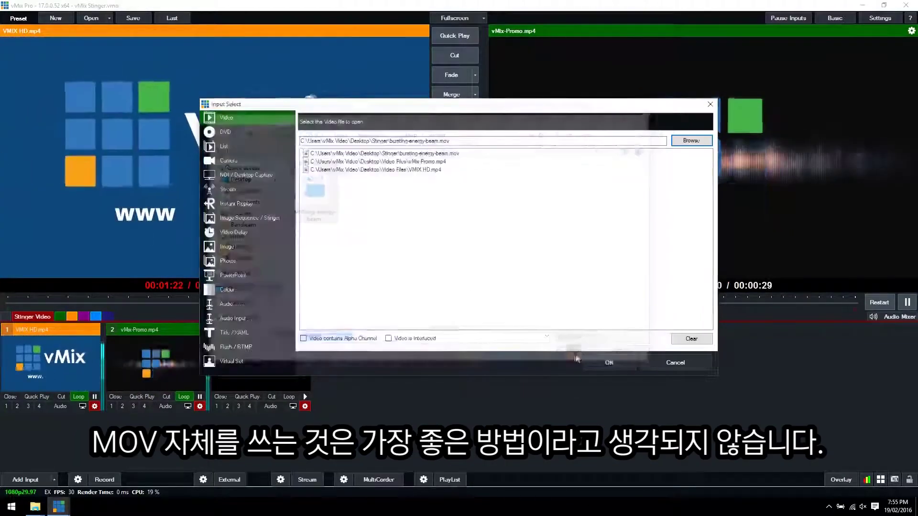
click(609, 362)
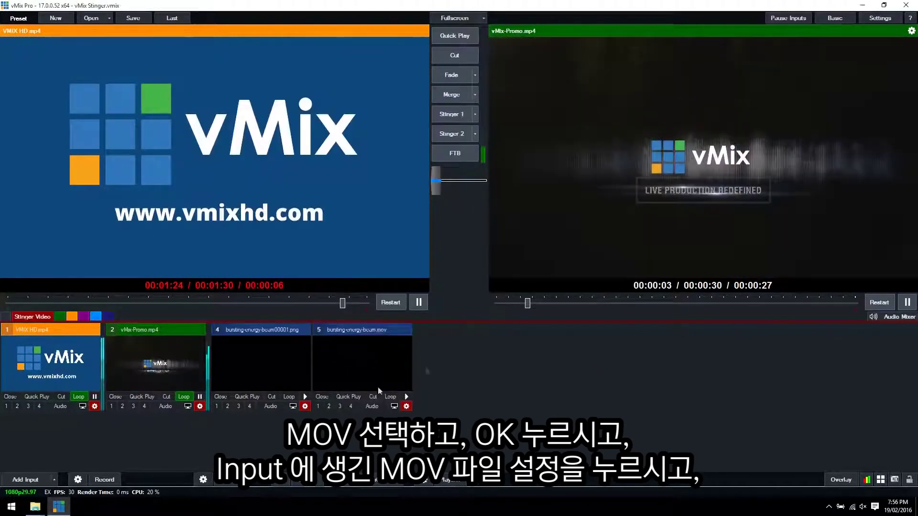
click(406, 406)
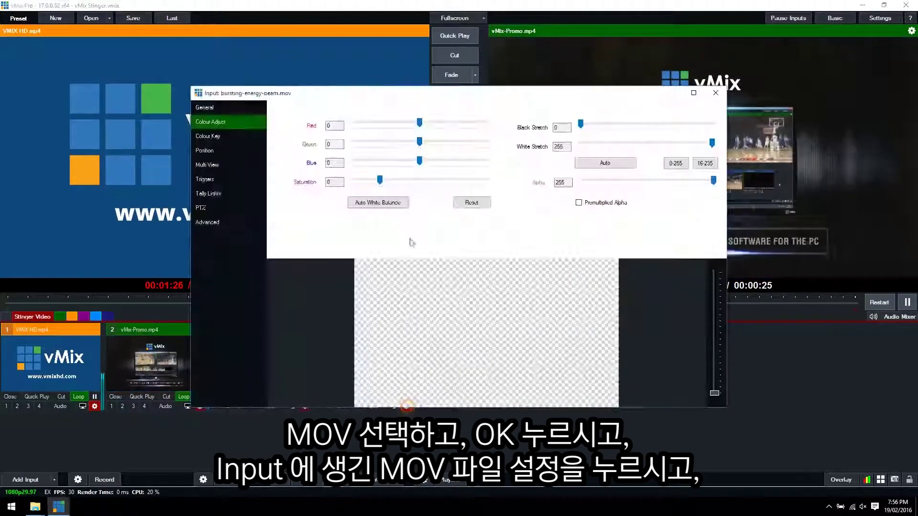
click(579, 203)
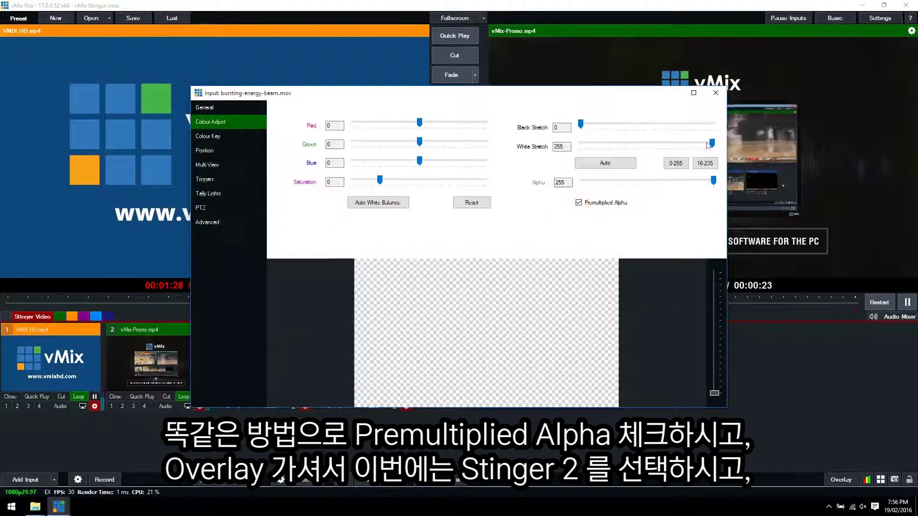
Open Overlay Settings for Stinger 2 and select its Duration value
click(713, 95)
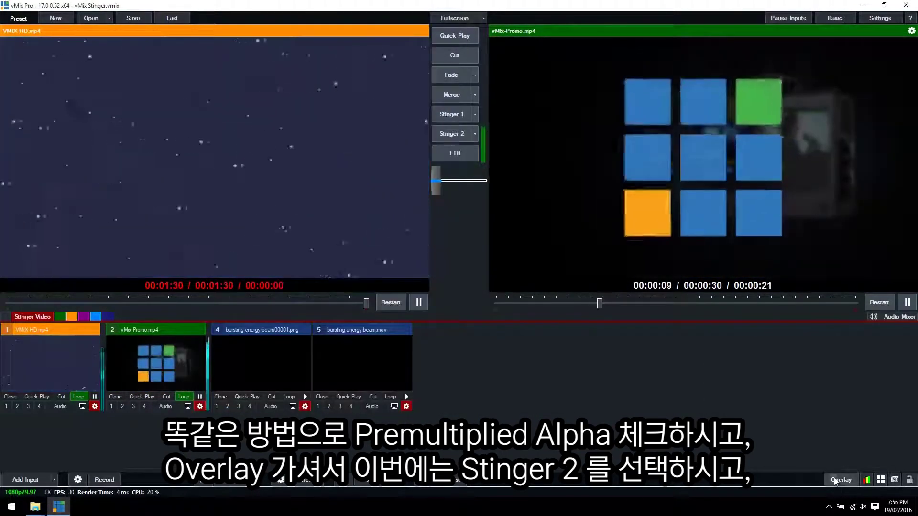
click(841, 480)
click(335, 112)
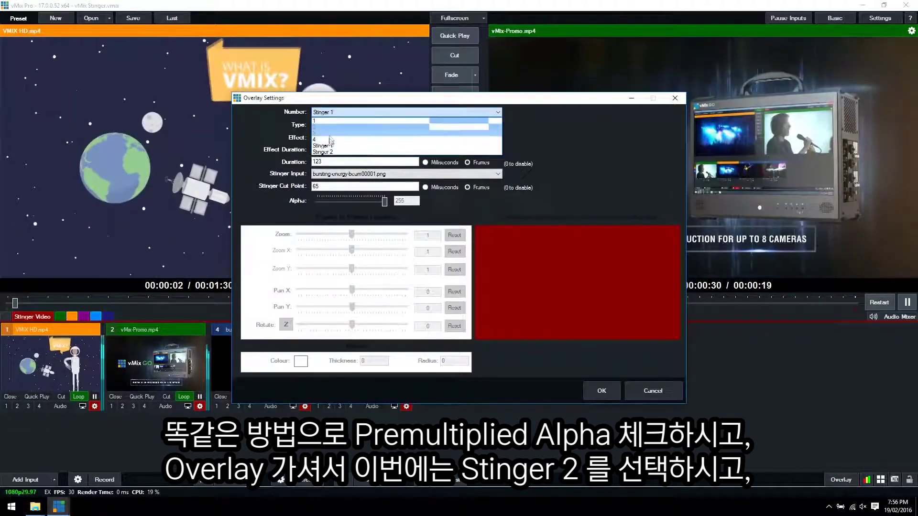
click(334, 152)
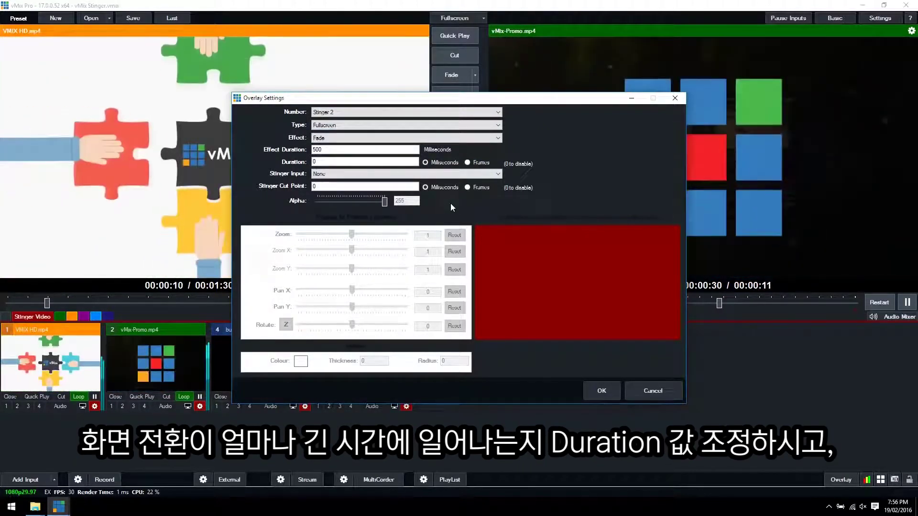
double_click(317, 161)
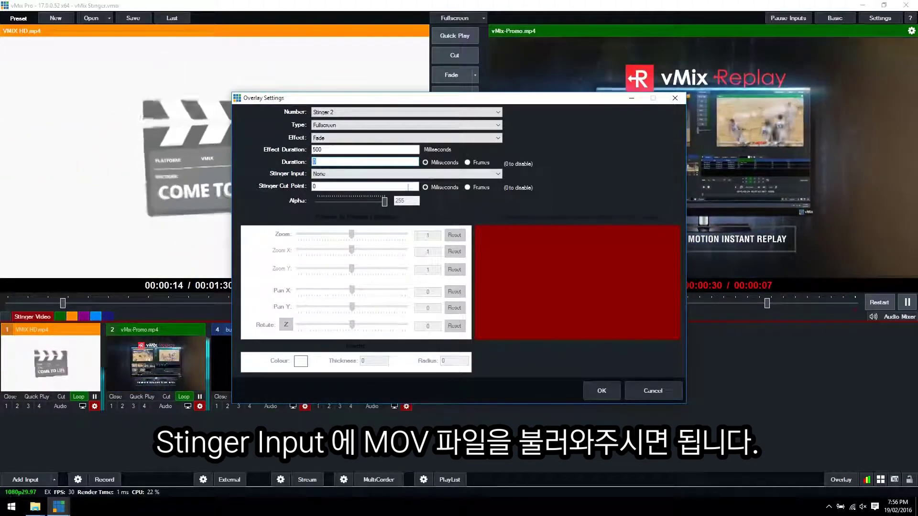
Pick bursting-energy-beam.mov as Stinger 2's input, then cancel the dialog
click(331, 173)
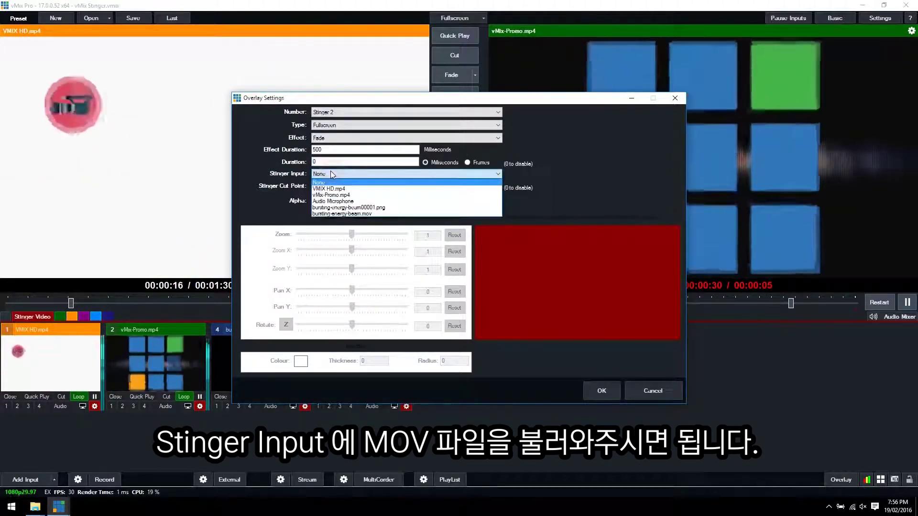
click(354, 213)
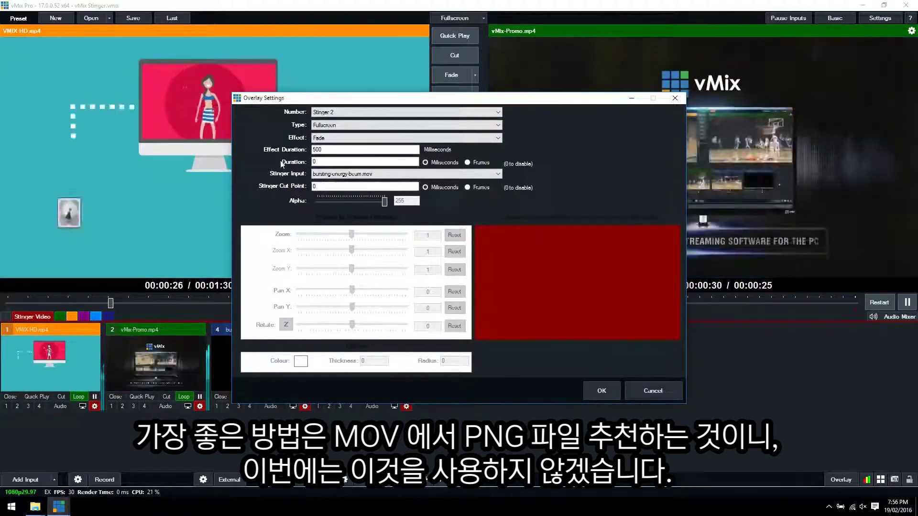
click(653, 391)
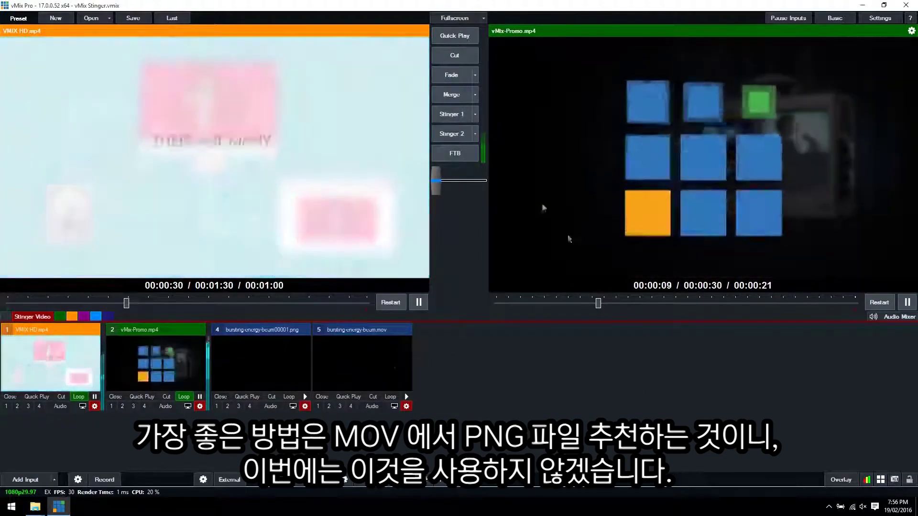